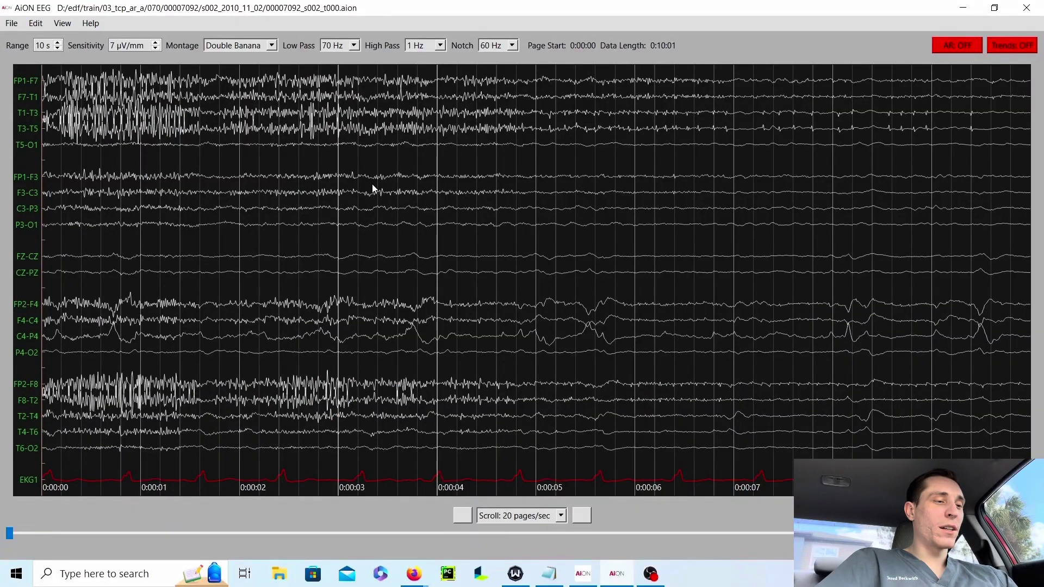
Page through the opening of the EEG to the page starting at 0:00:22, examining the F4-C4 and C4-P4 channels
key(Page_Down)
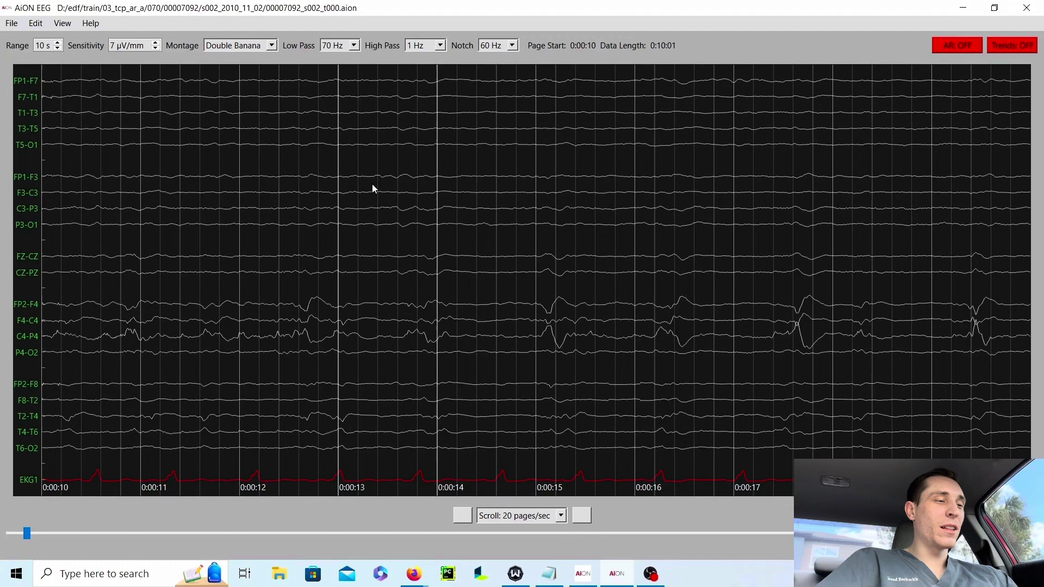
key(Right)
key(Right)
key(Right)
key(Right)
key(Right)
key(Right)
key(Right)
key(Right)
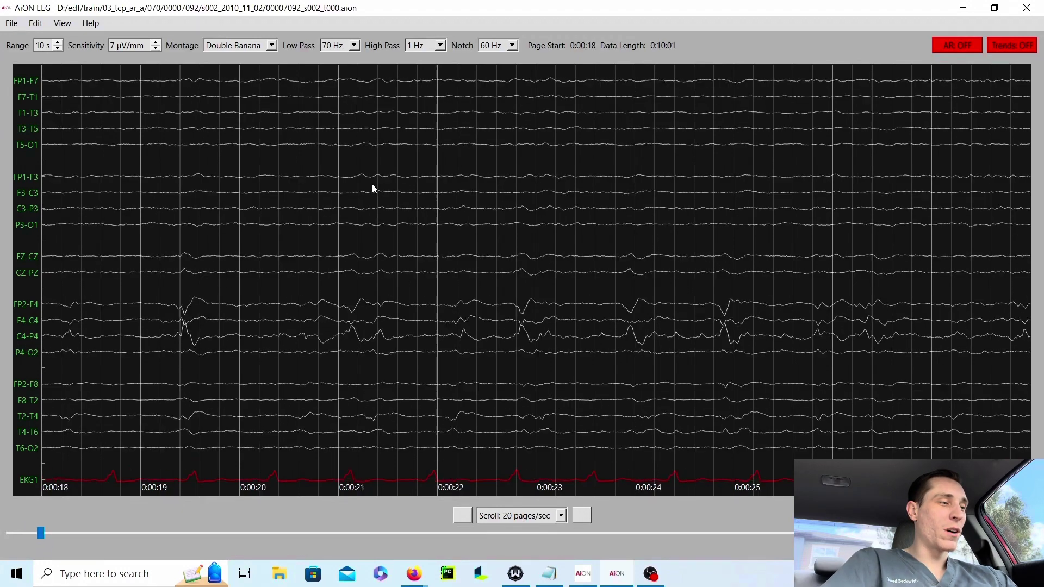
key(Right)
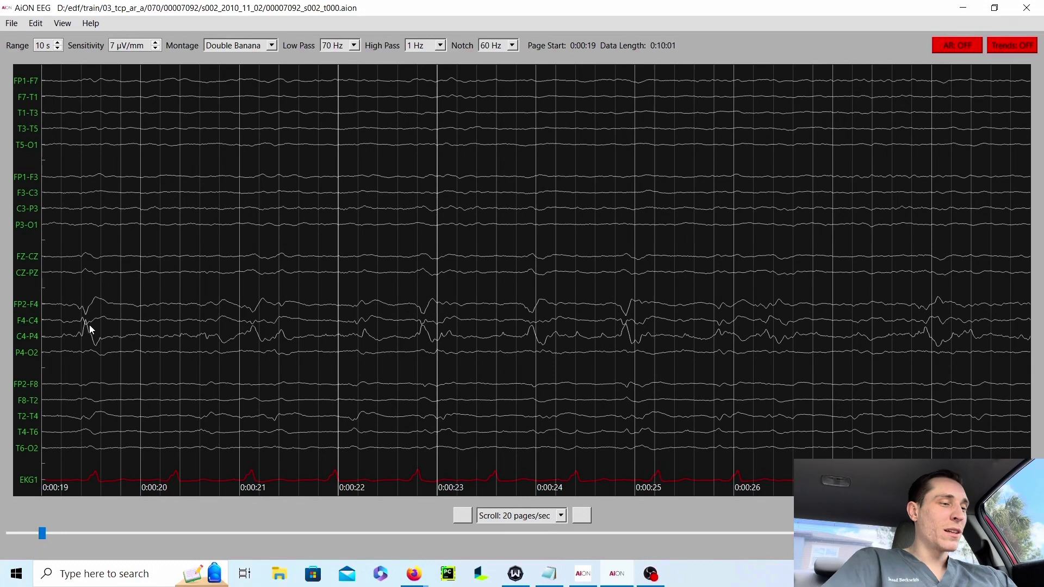
key(Right)
key(Right)
key(Right)
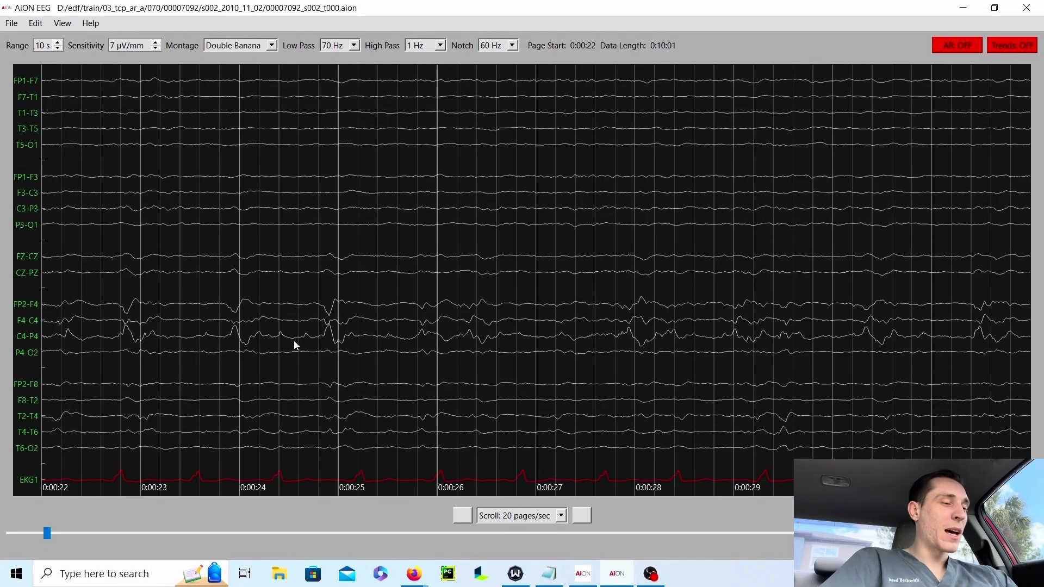
Advance the EEG to the page starting at 0:00:48, comparing the right parasagittal waveforms with the left-sided channels
key(Right)
key(Right)
key(Right)
key(Right)
key(Right)
key(Right)
key(Right)
key(Right)
key(Right)
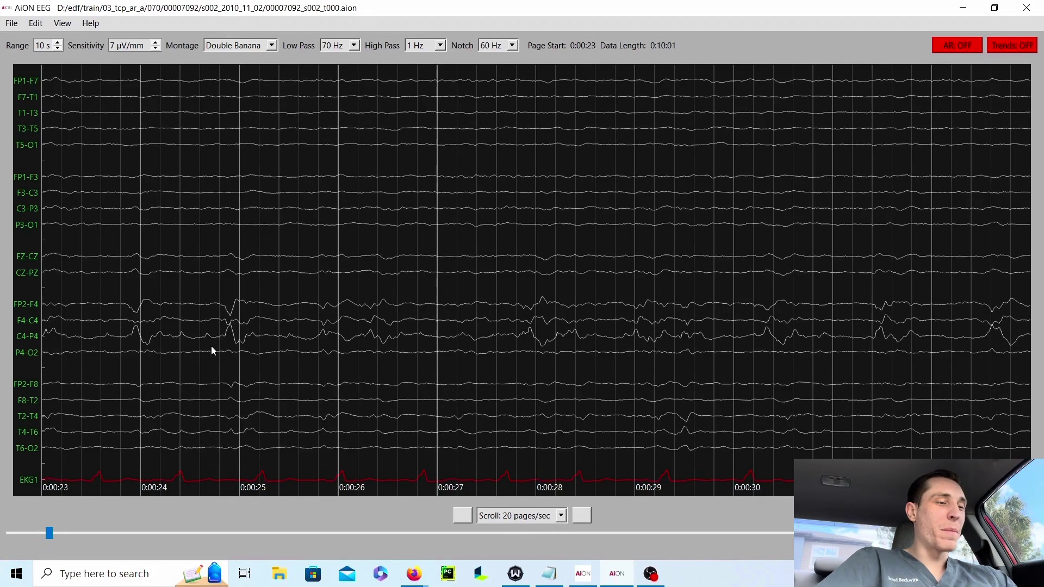
key(Right)
key(Right)
key(Right)
key(Right)
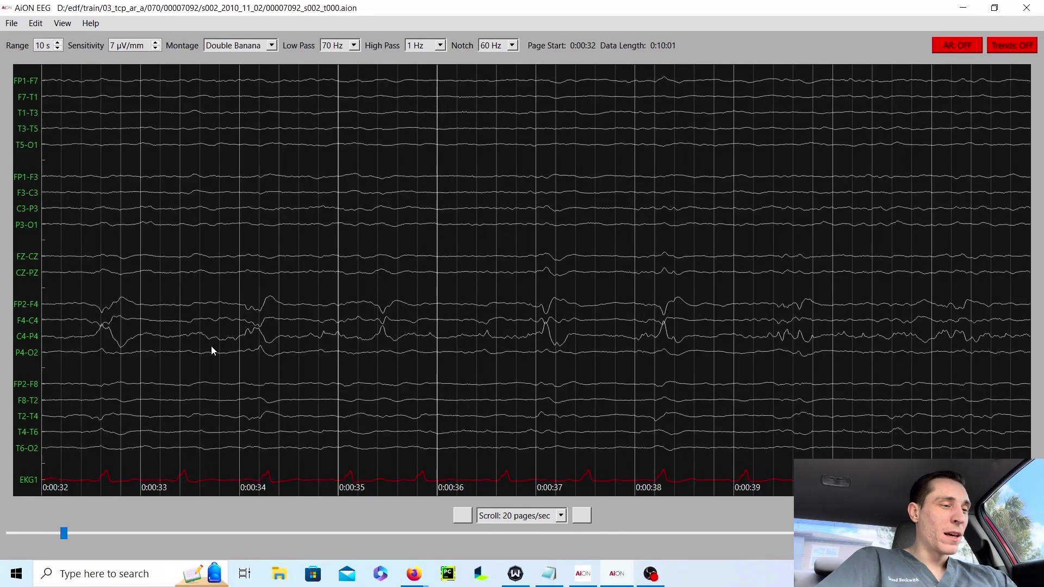
key(Right)
key(Right)
key(Right)
key(Right)
key(Right)
key(Right)
key(Right)
key(Right)
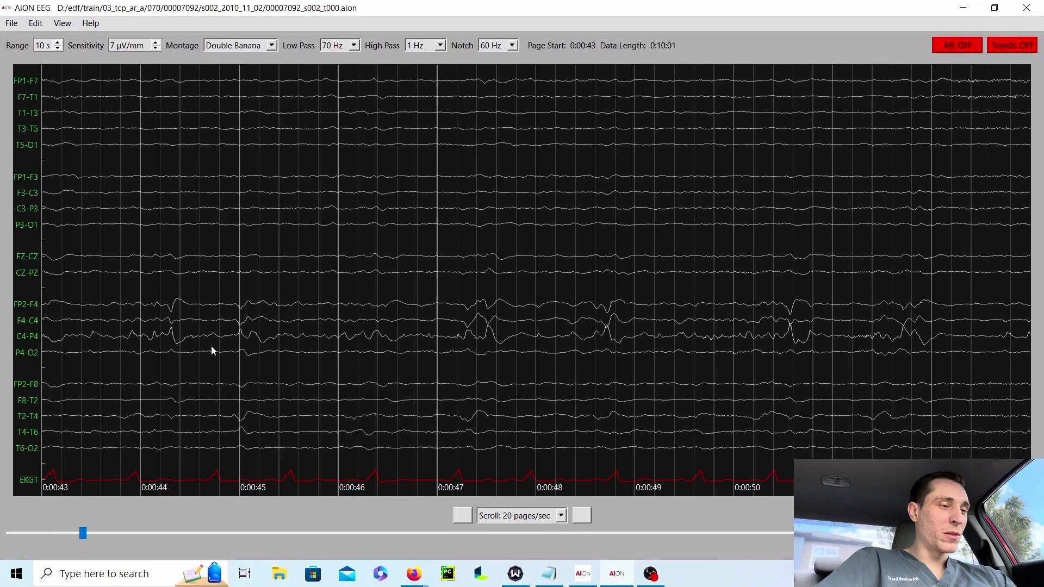
key(Right)
key(Right)
key(Right)
key(Right)
key(Right)
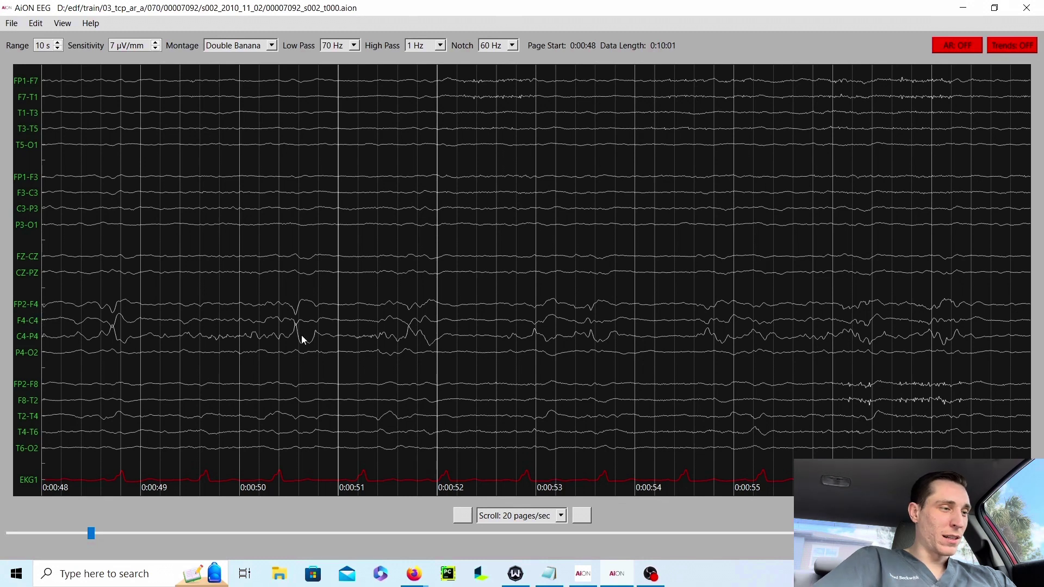
Try a sensitivity of 8 µV/mm on the current page and restore it to 7 µV/mm
key(Up)
key(Up)
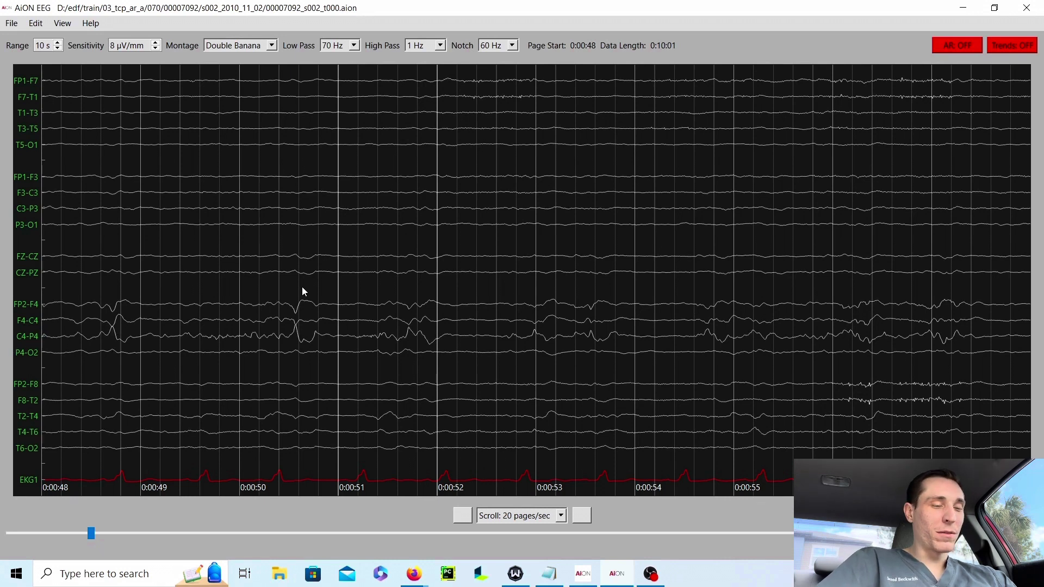
key(Up)
key(Up)
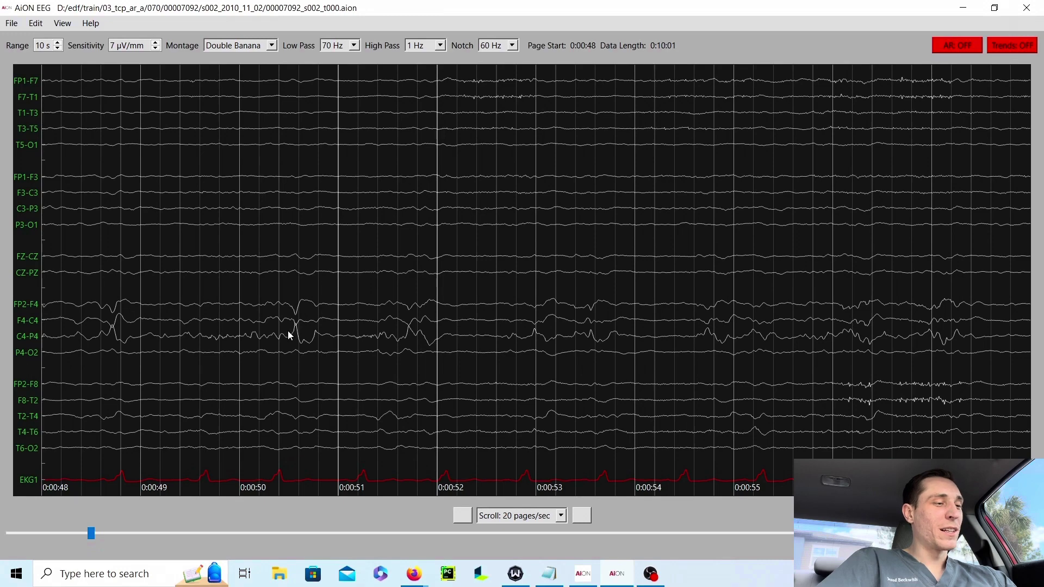
Advance to the page starting at 0:00:59 and compare its muscle-artifact traces with AR switched on and back off
key(Right)
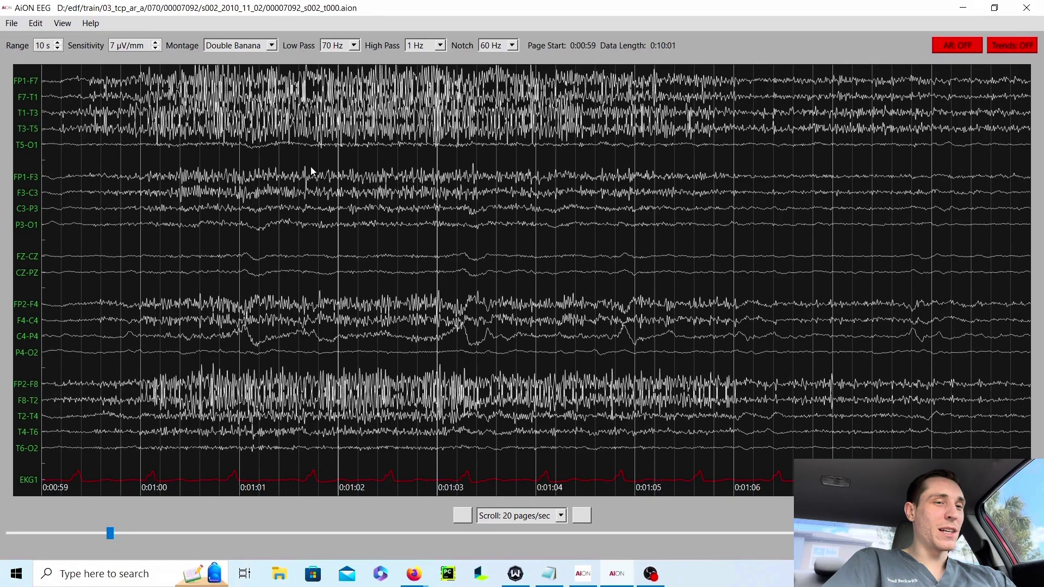
click(971, 49)
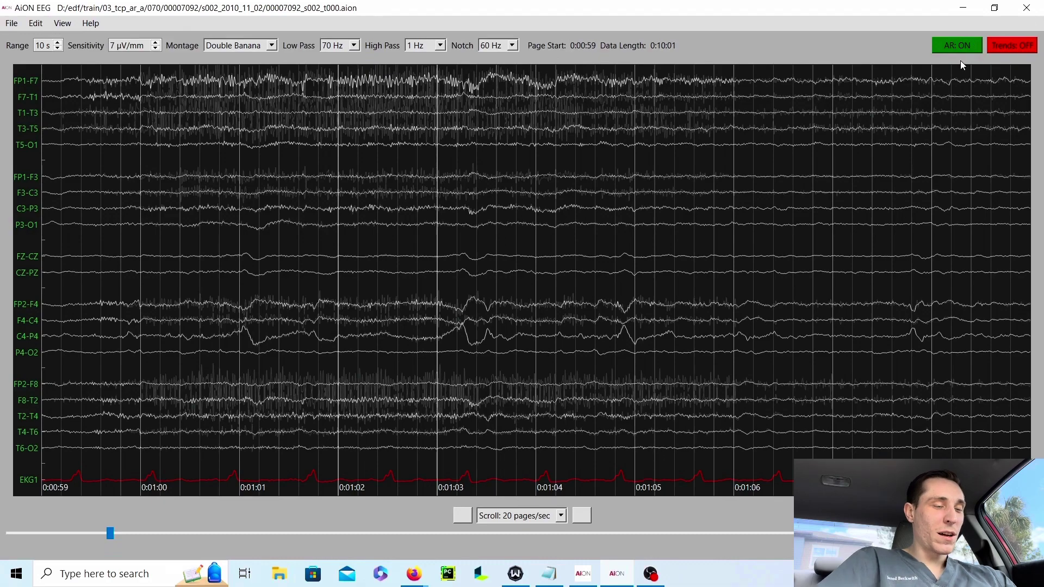
click(974, 48)
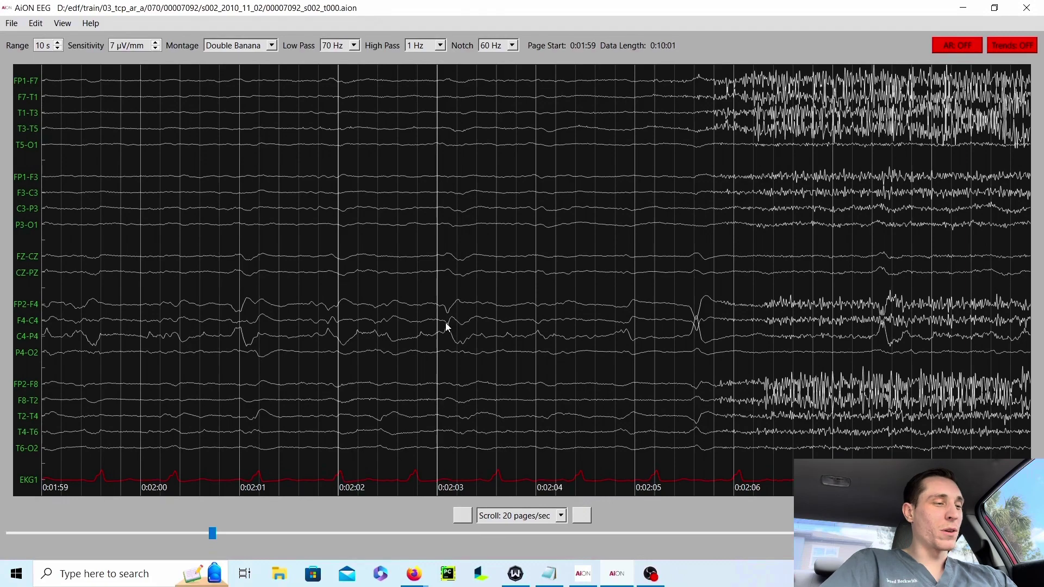
Review the EEG from about 0:01:58 to the page starting at 0:03:28, examining the timing and shape of the right parasagittal waveforms
scroll(432, 326, up, 2)
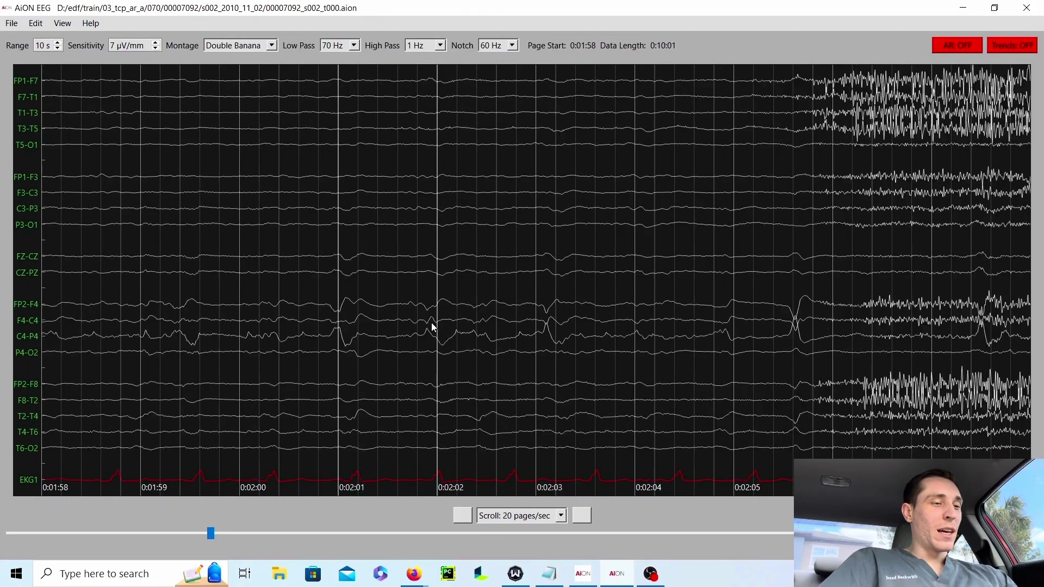
scroll(431, 326, down, 4)
scroll(432, 326, down, 20)
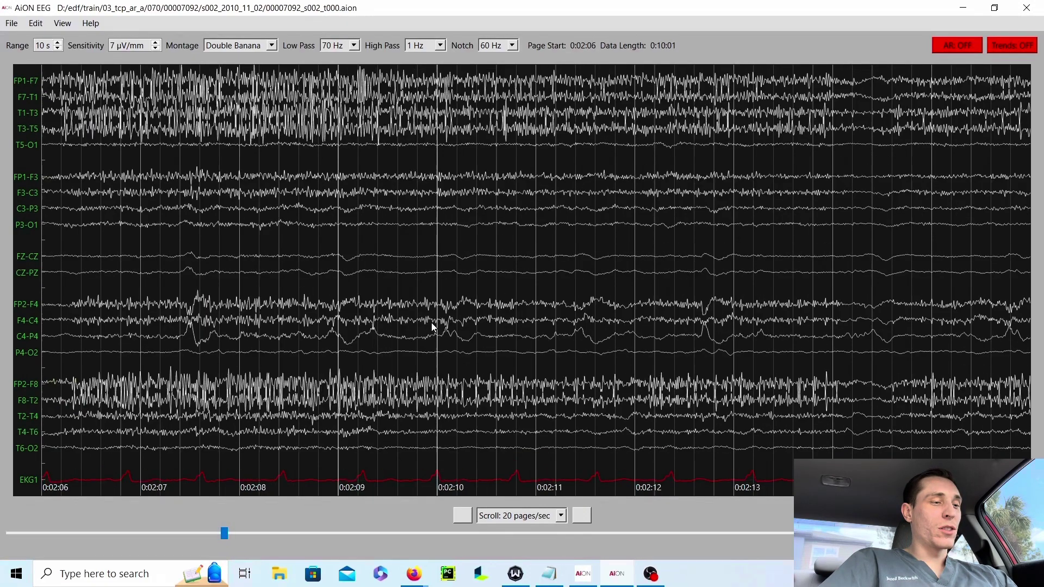
scroll(431, 325, down, 14)
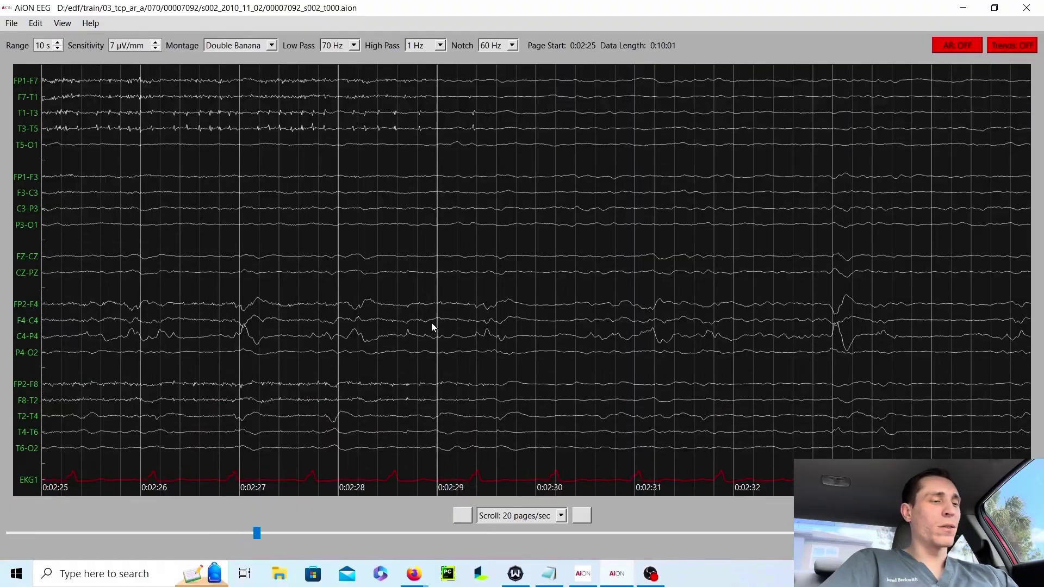
scroll(432, 325, down, 13)
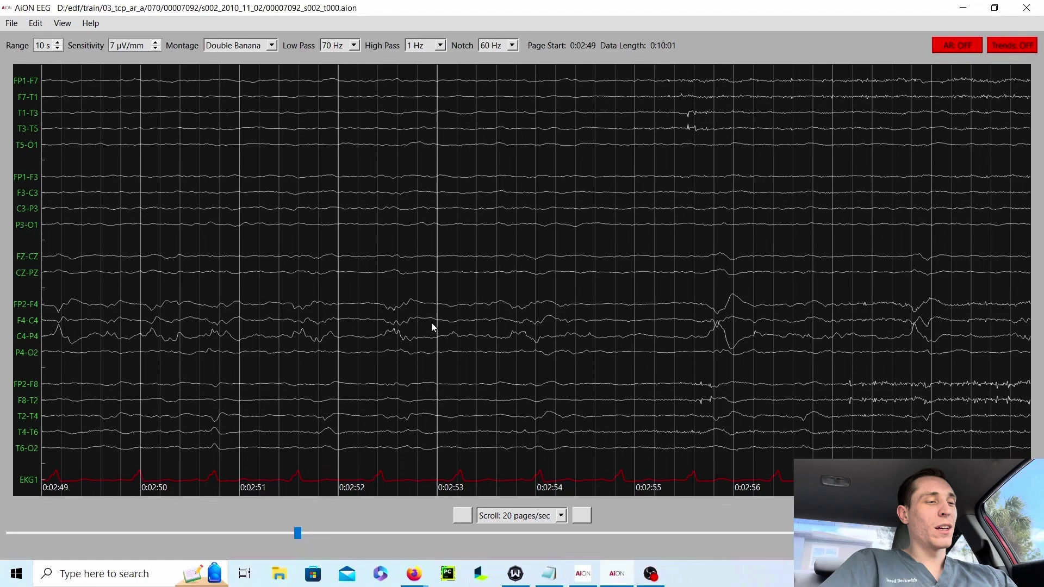
scroll(431, 327, down, 4)
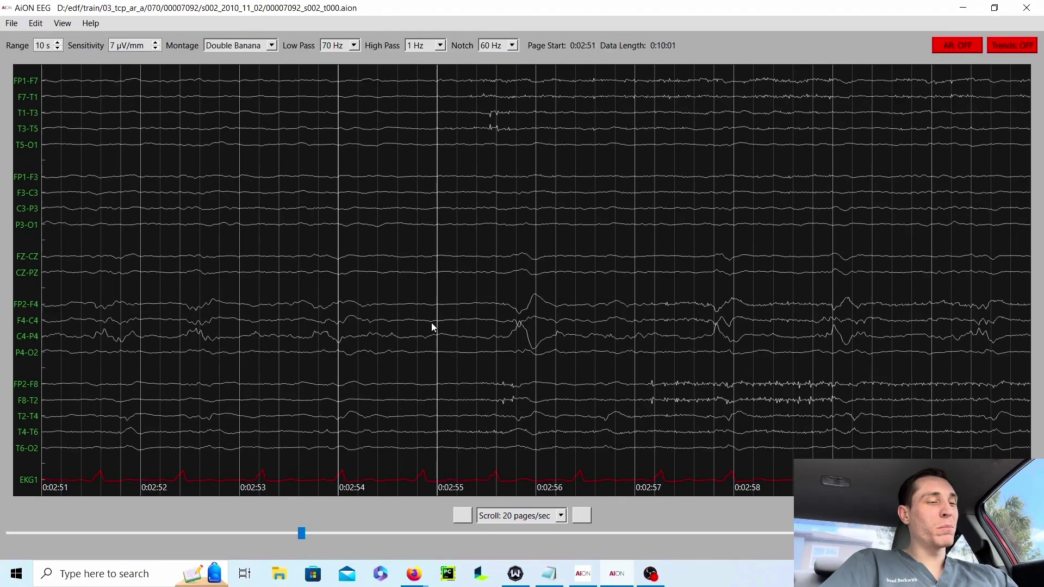
scroll(432, 327, down, 1)
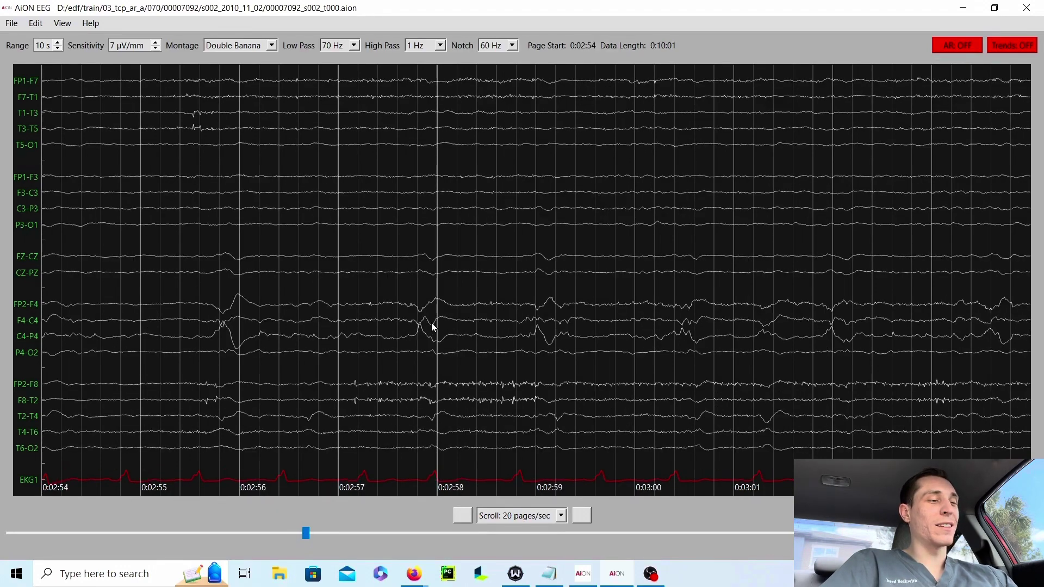
scroll(433, 326, down, 10)
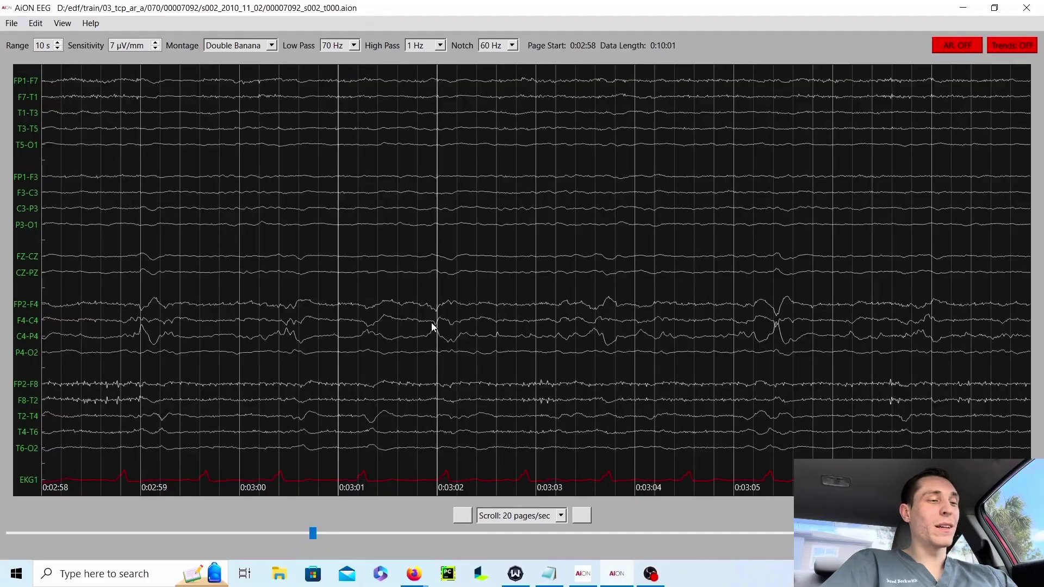
scroll(431, 327, down, 16)
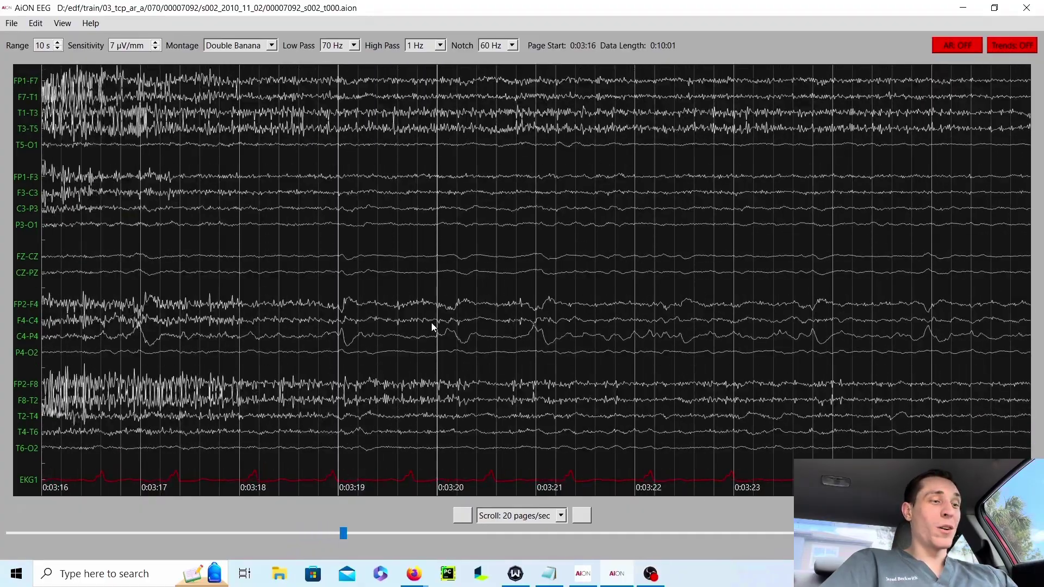
scroll(432, 327, down, 6)
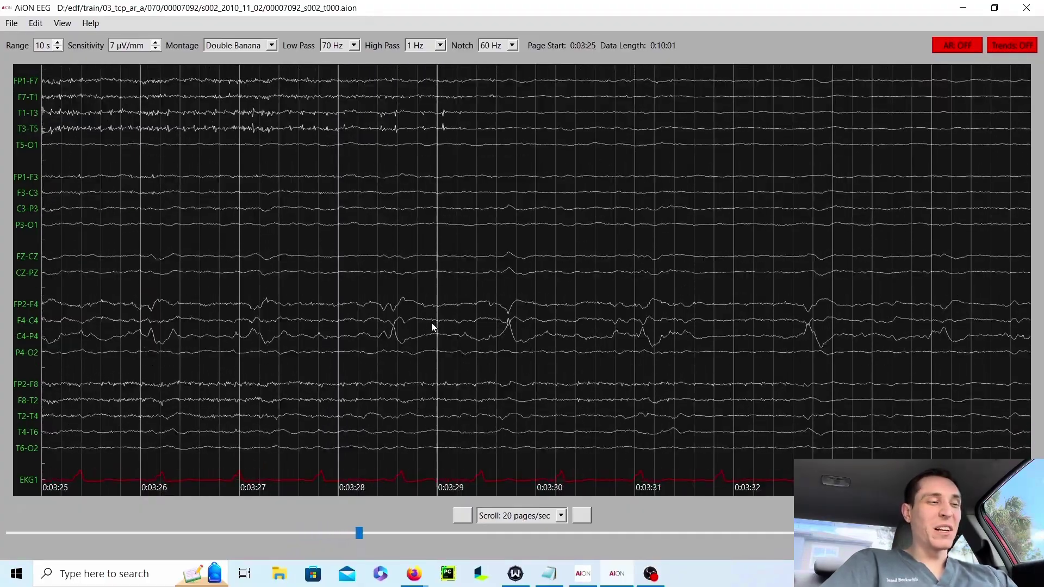
scroll(433, 324, down, 2)
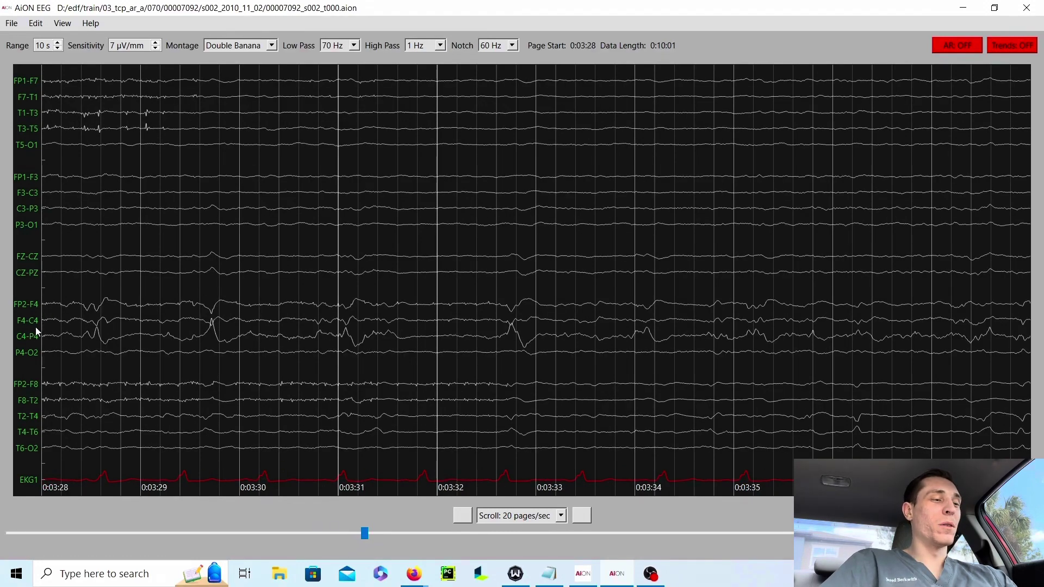
Review the remaining EEG up to the page starting at 0:09:49, examining the F4-C4 and C4-P4 phase reversals
scroll(410, 325, down, 10)
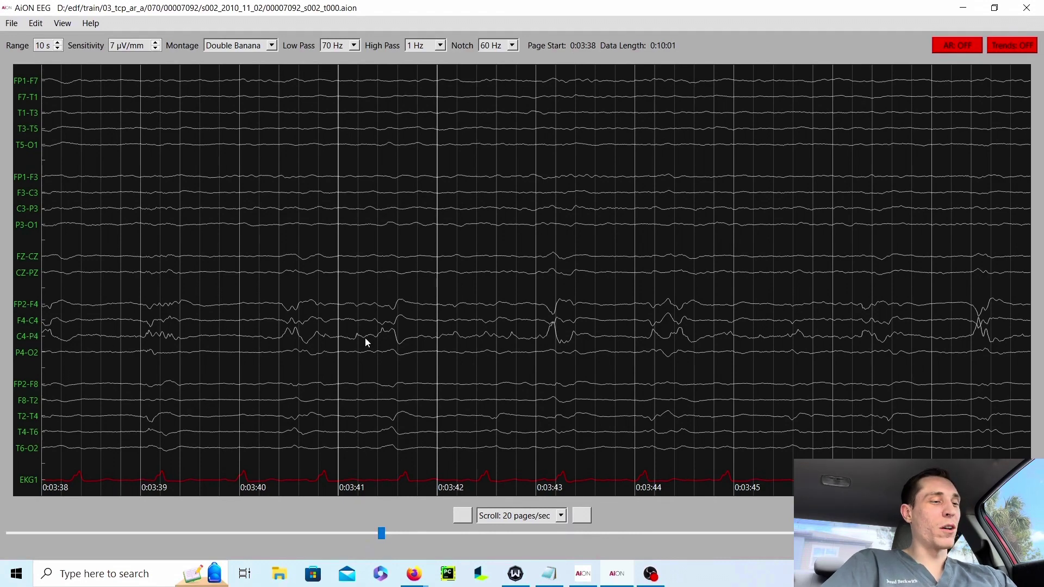
scroll(511, 323, down, 7)
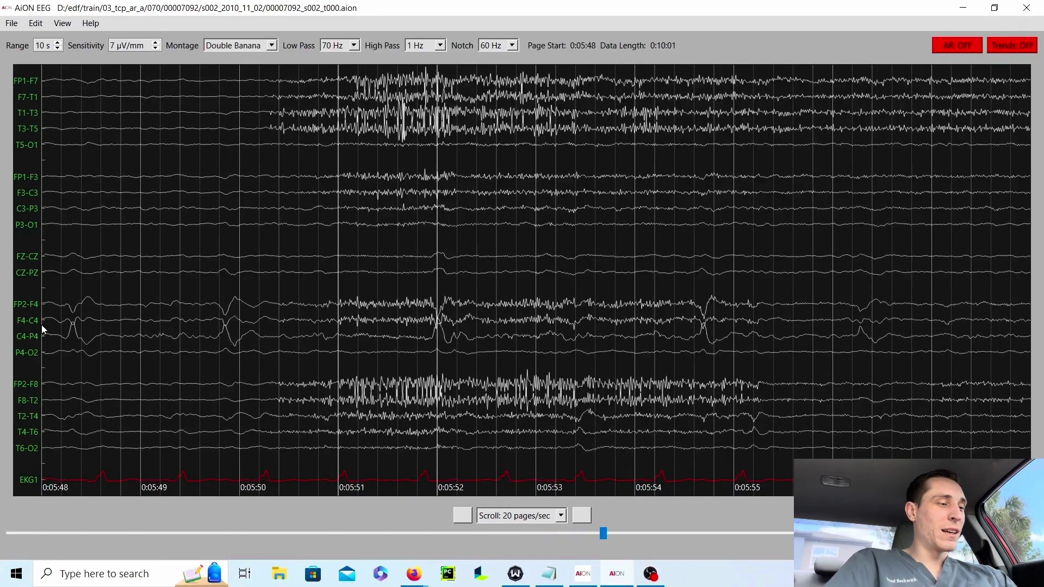
key(Left)
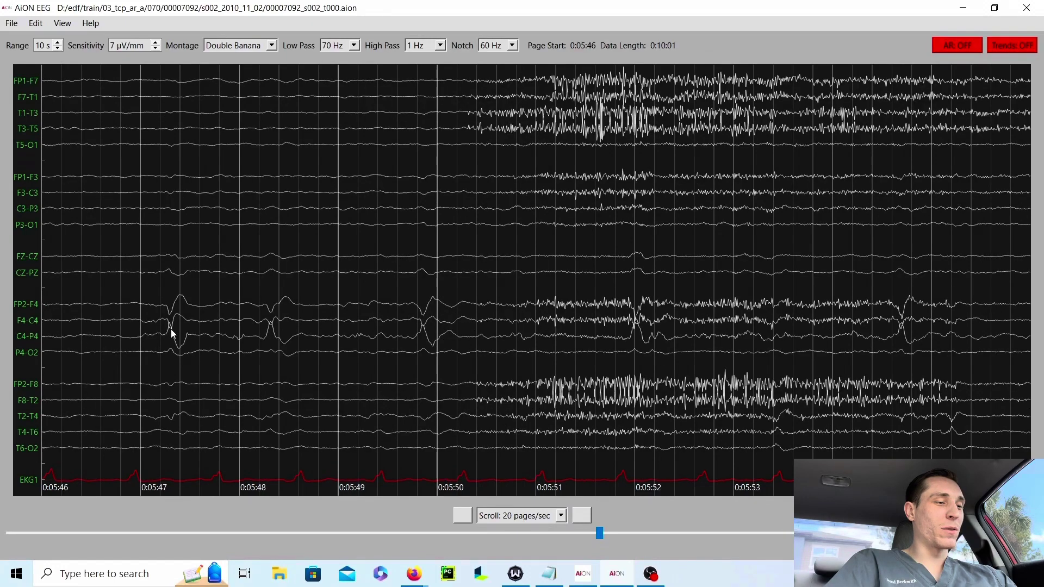
click(435, 320)
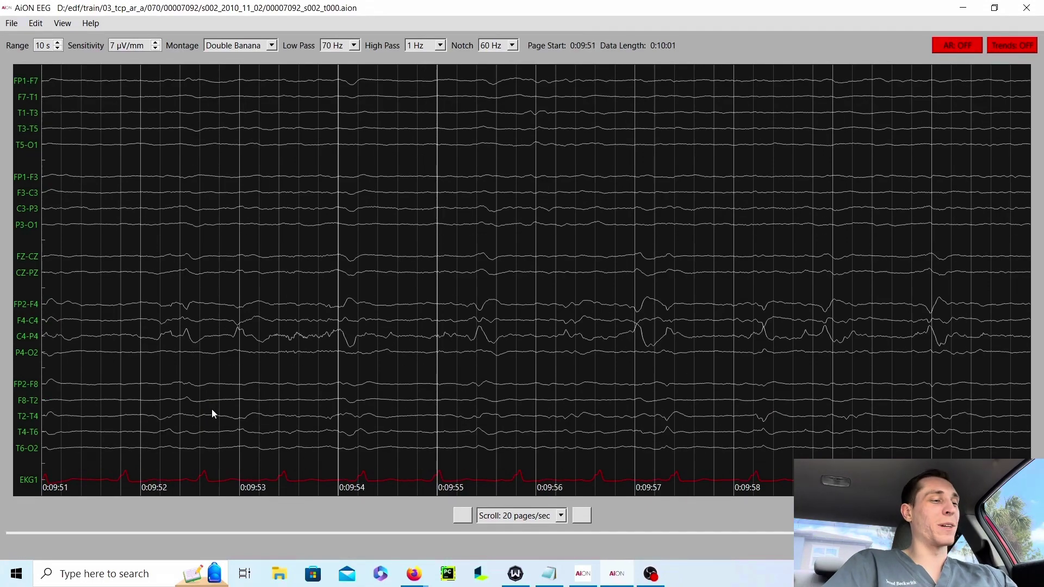
key(Left)
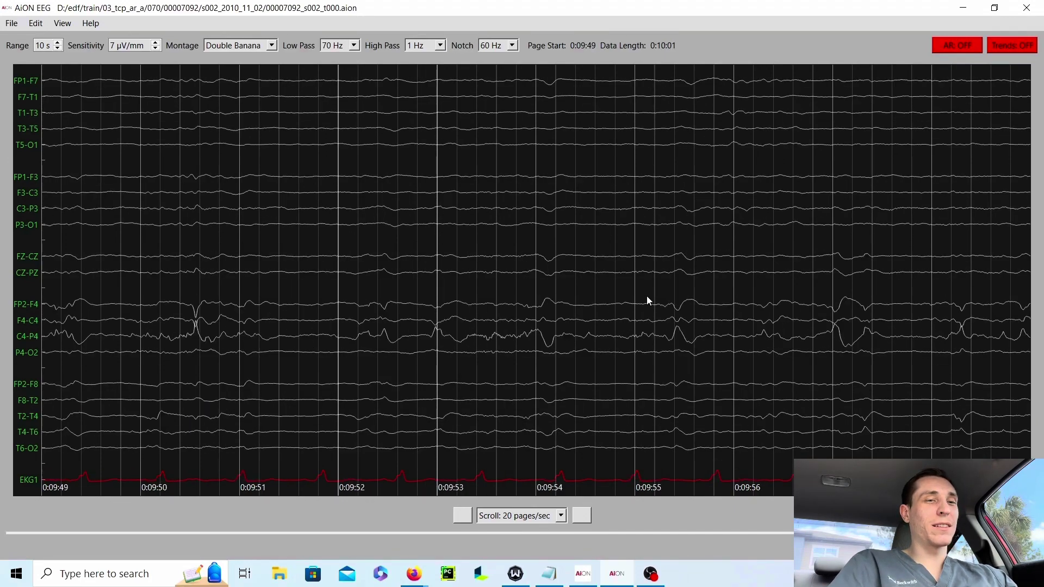
View the entire-EEG trends at full width to compare the left and right FFT spectrograms, and turn the trends off
click(1006, 47)
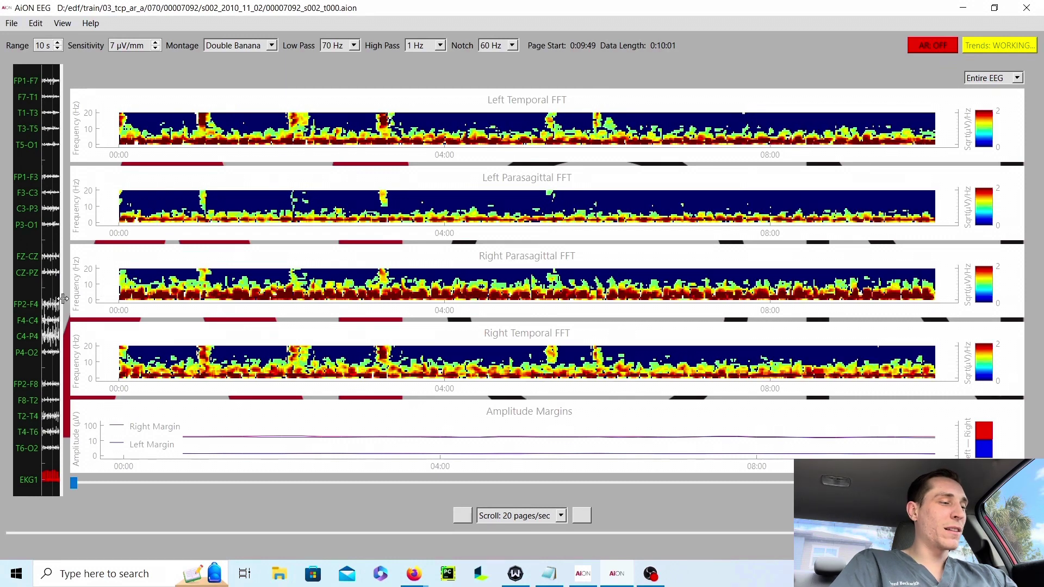
drag(66, 304, 655, 329)
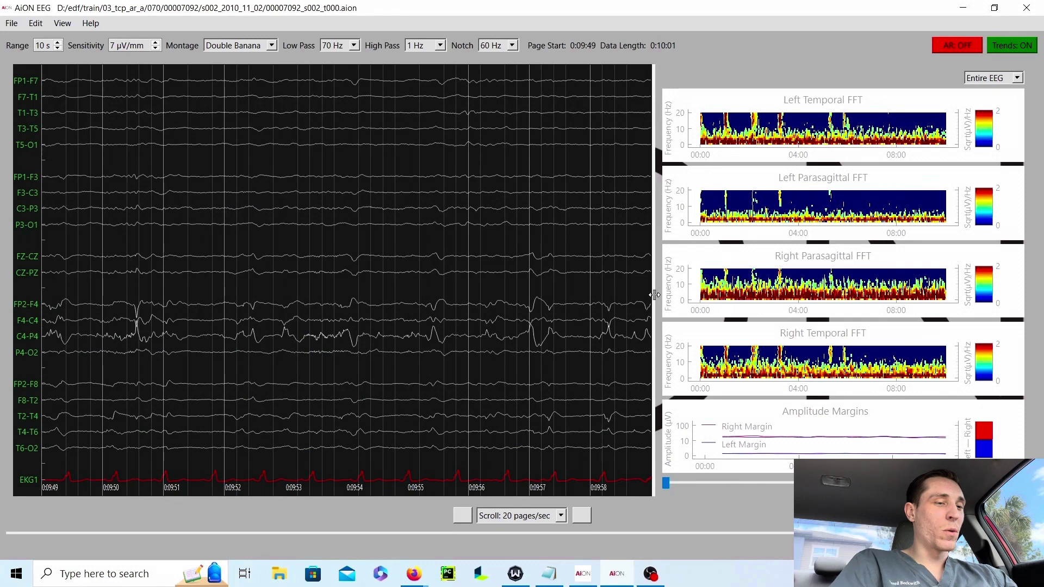
drag(655, 295, 4, 337)
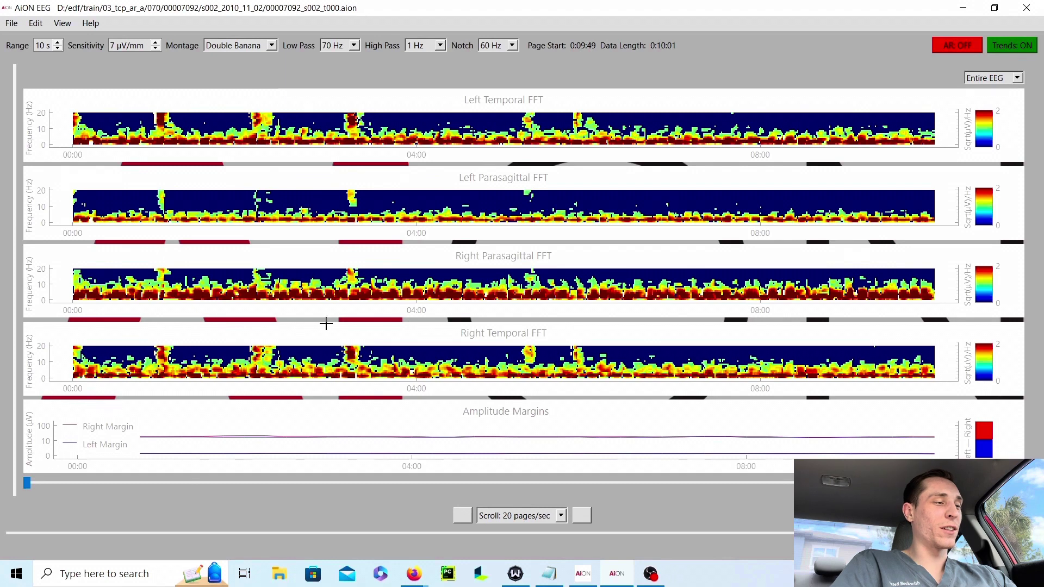
click(1012, 45)
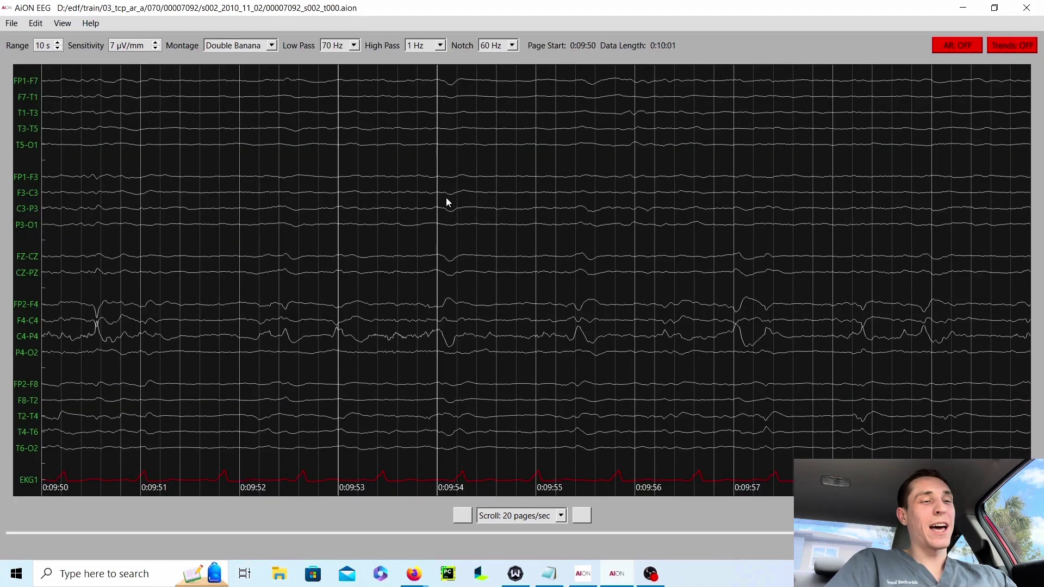